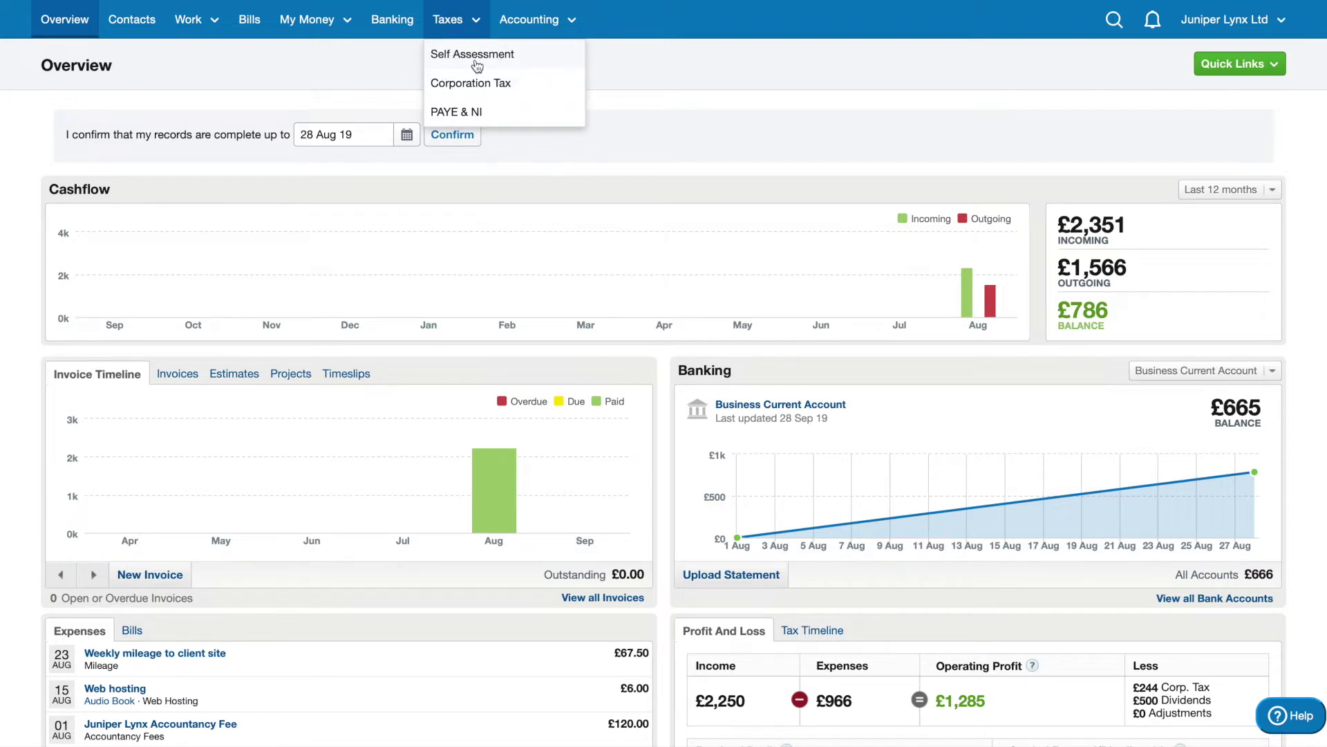
Go to Taxes > Self Assessment and open the 2019/20 tax year return
{"action": "left_click", "coordinate": [477, 65]}
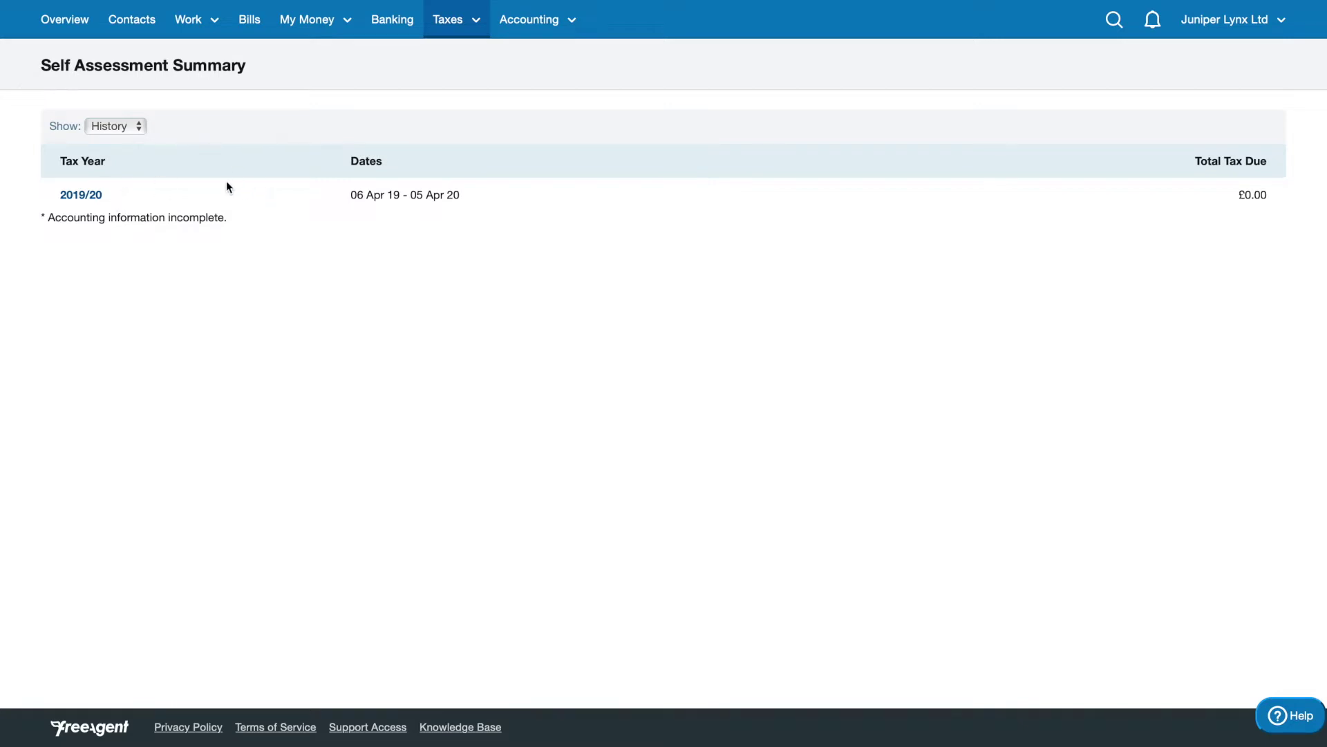
{"action": "left_click", "coordinate": [81, 195]}
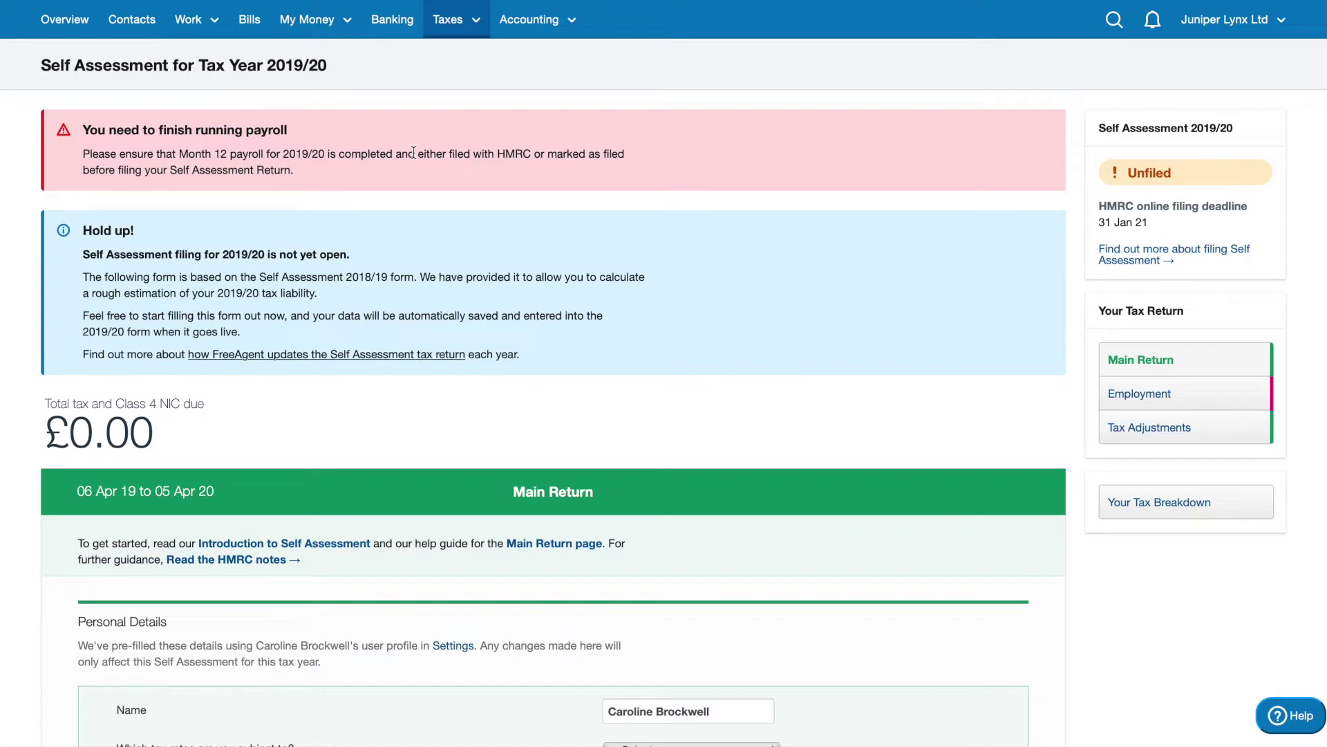
Check the £500.00 Dividends from UK companies figure, then open Your Tax Breakdown
{"action": "triple_click", "coordinate": [396, 188]}
{"action": "left_click", "coordinate": [396, 190]}
{"action": "scroll", "coordinate": [789, 394], "scroll_direction": "down", "scroll_amount": 5}
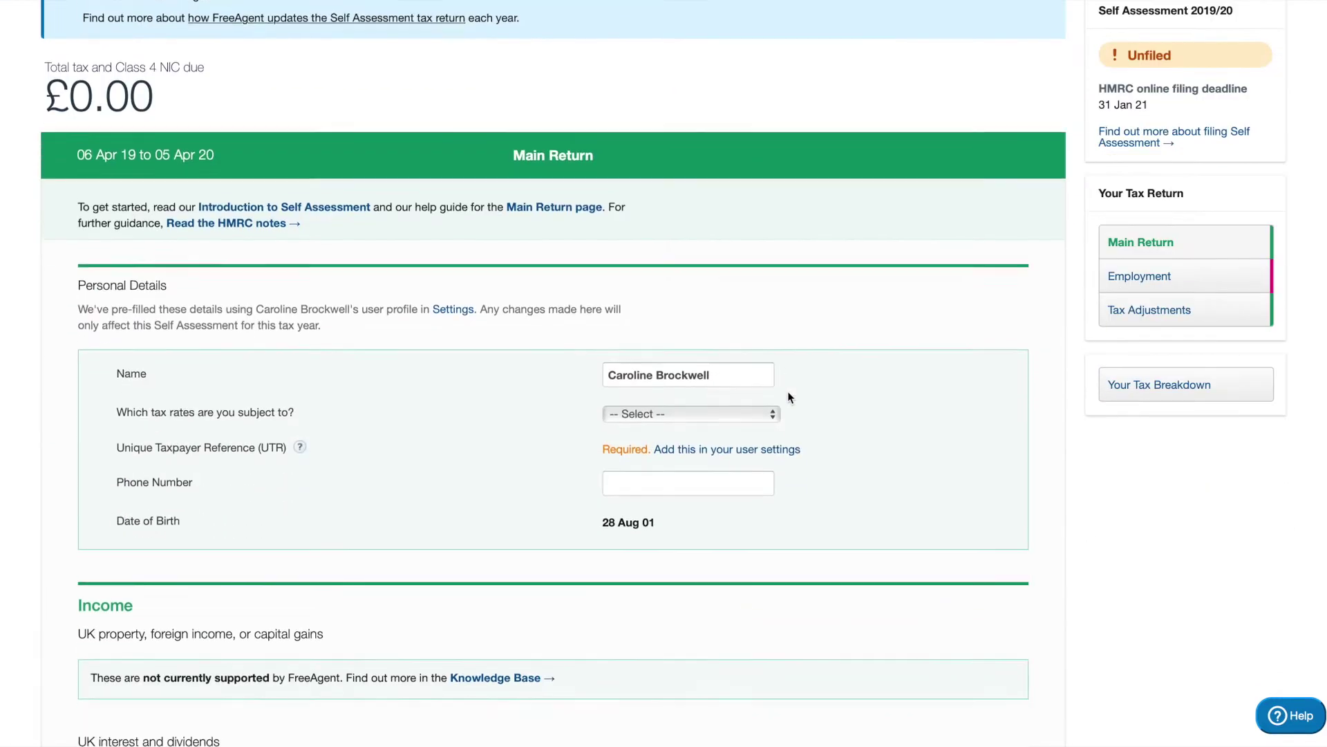
{"action": "scroll", "coordinate": [788, 392], "scroll_direction": "down", "scroll_amount": 9}
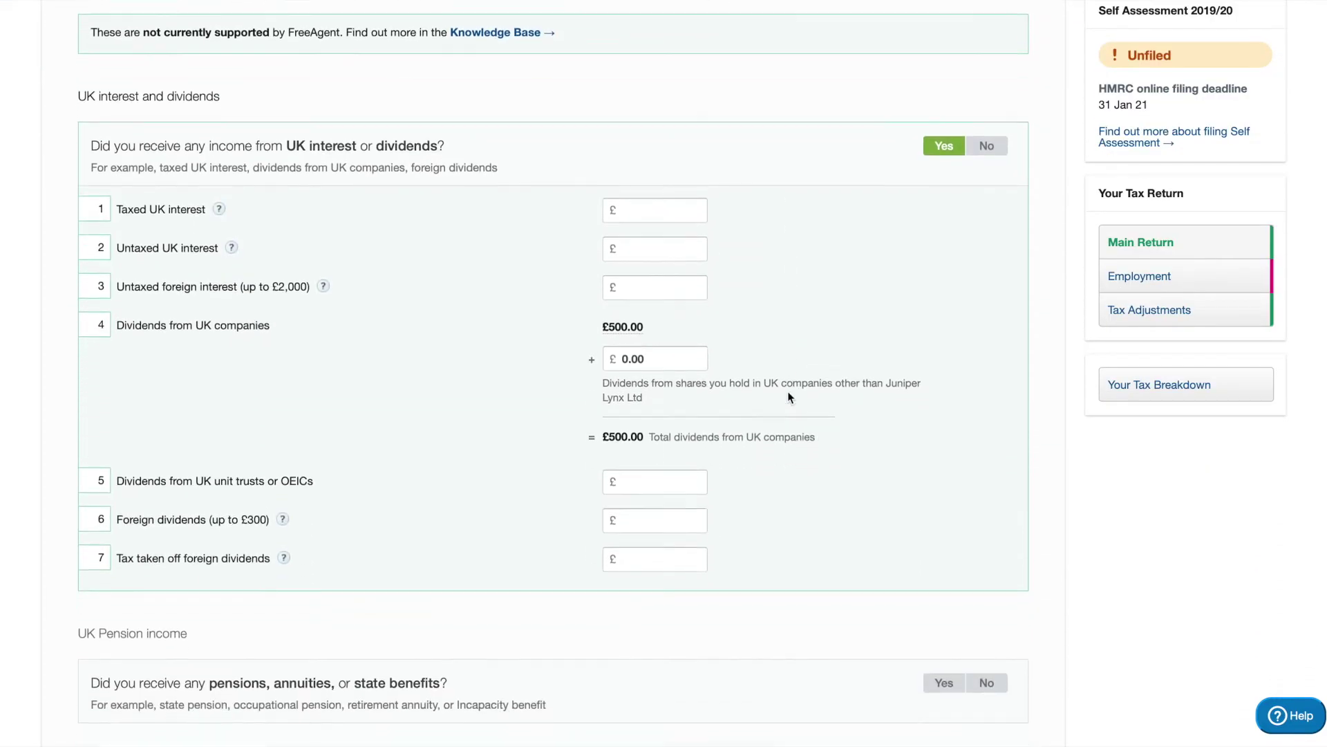
{"action": "scroll", "coordinate": [790, 397], "scroll_direction": "up", "scroll_amount": 1}
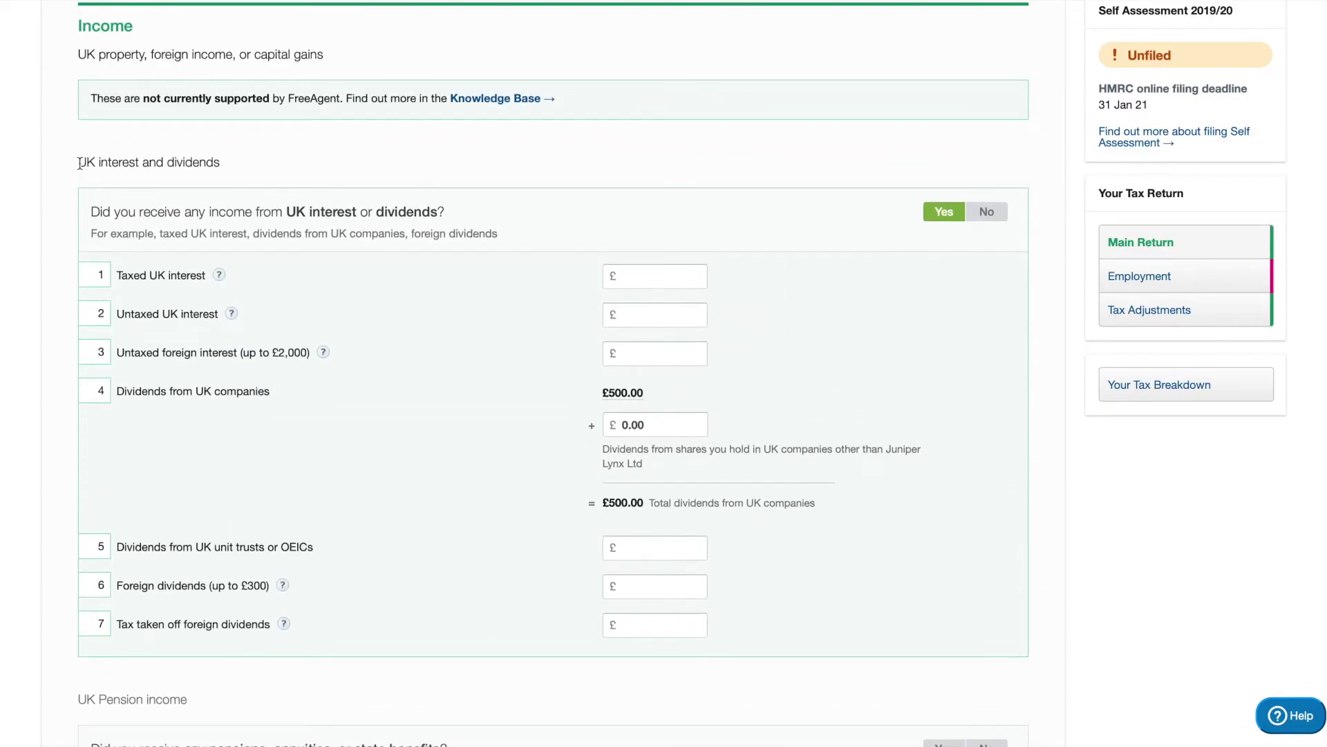
{"action": "left_click_drag", "start_coordinate": [78, 164], "coordinate": [216, 164]}
{"action": "left_click", "coordinate": [279, 169]}
{"action": "left_click_drag", "start_coordinate": [649, 401], "coordinate": [578, 392]}
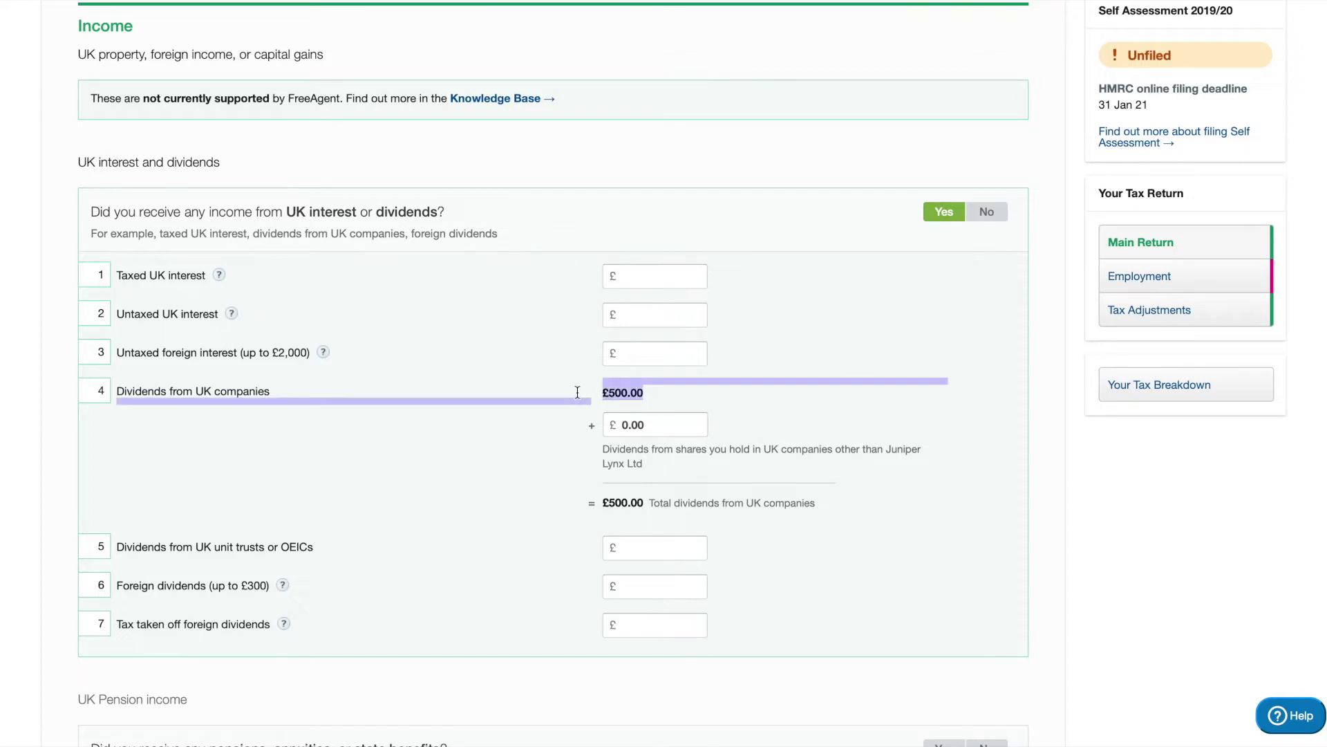
{"action": "left_click", "coordinate": [539, 401]}
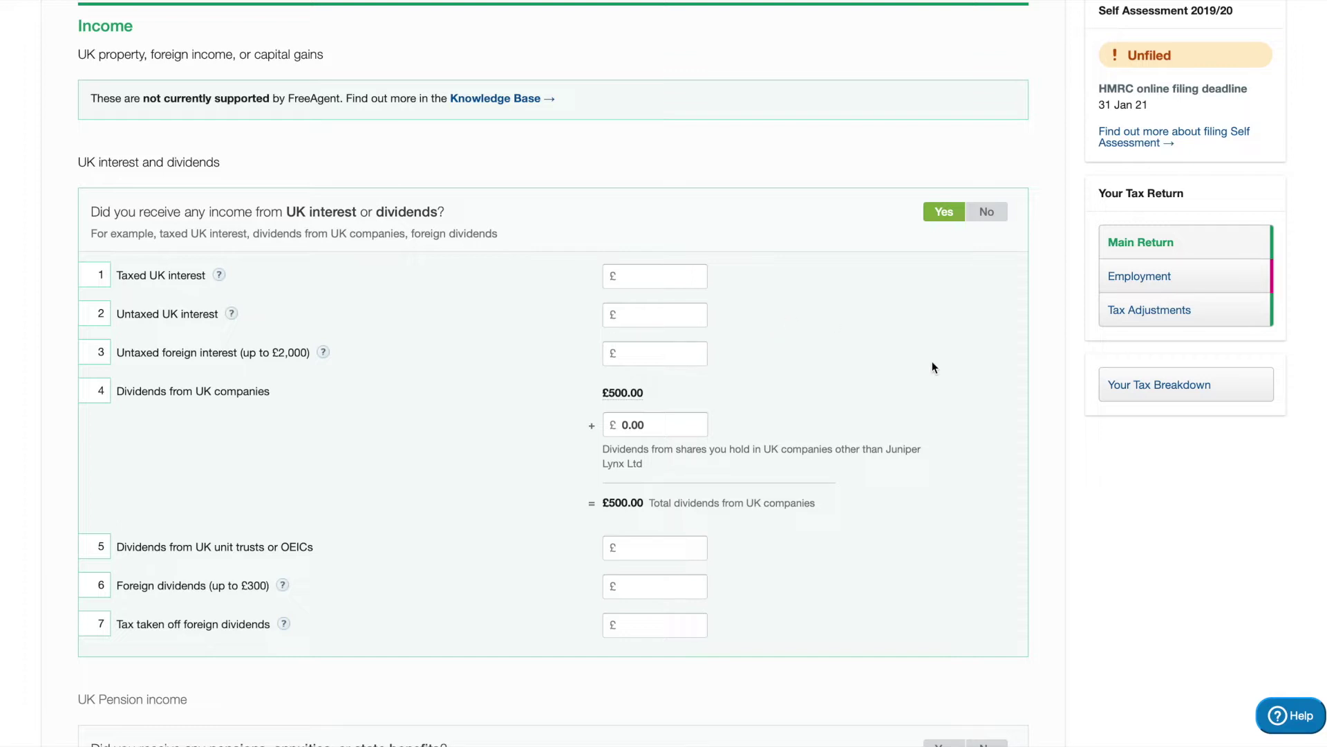
{"action": "left_click", "coordinate": [1176, 391]}
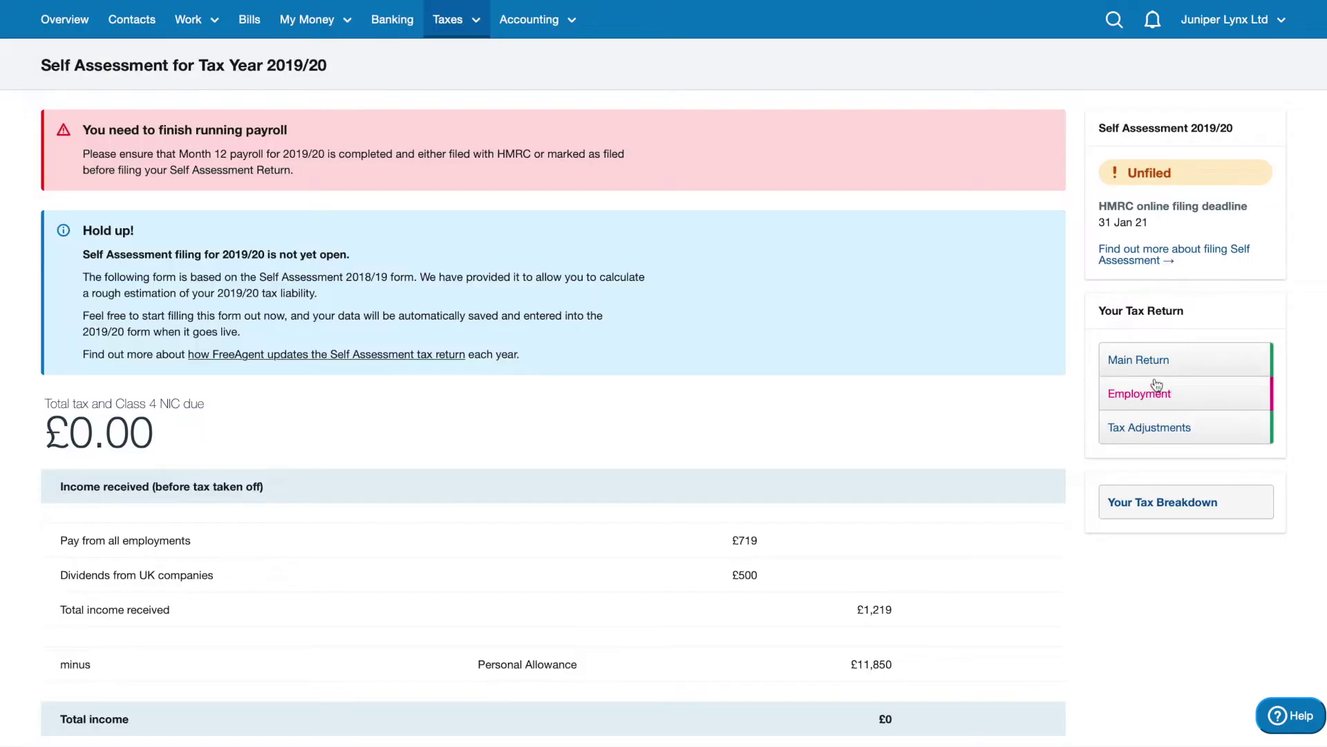
Scroll the 2019/20 tax breakdown and review the £1,219 total income figures
{"action": "scroll", "coordinate": [603, 511], "scroll_direction": "down", "scroll_amount": 2}
{"action": "scroll", "coordinate": [603, 510], "scroll_direction": "down", "scroll_amount": 4}
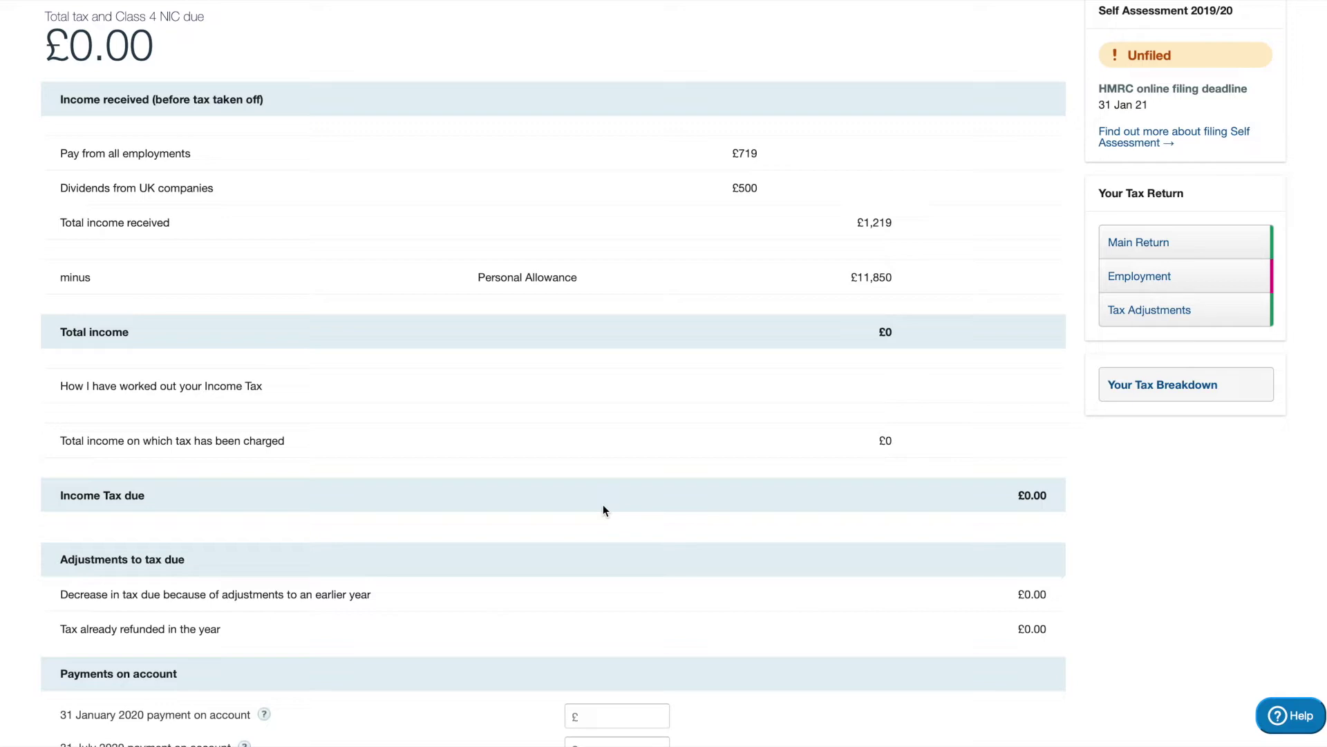
{"action": "left_click_drag", "start_coordinate": [720, 142], "coordinate": [856, 270]}
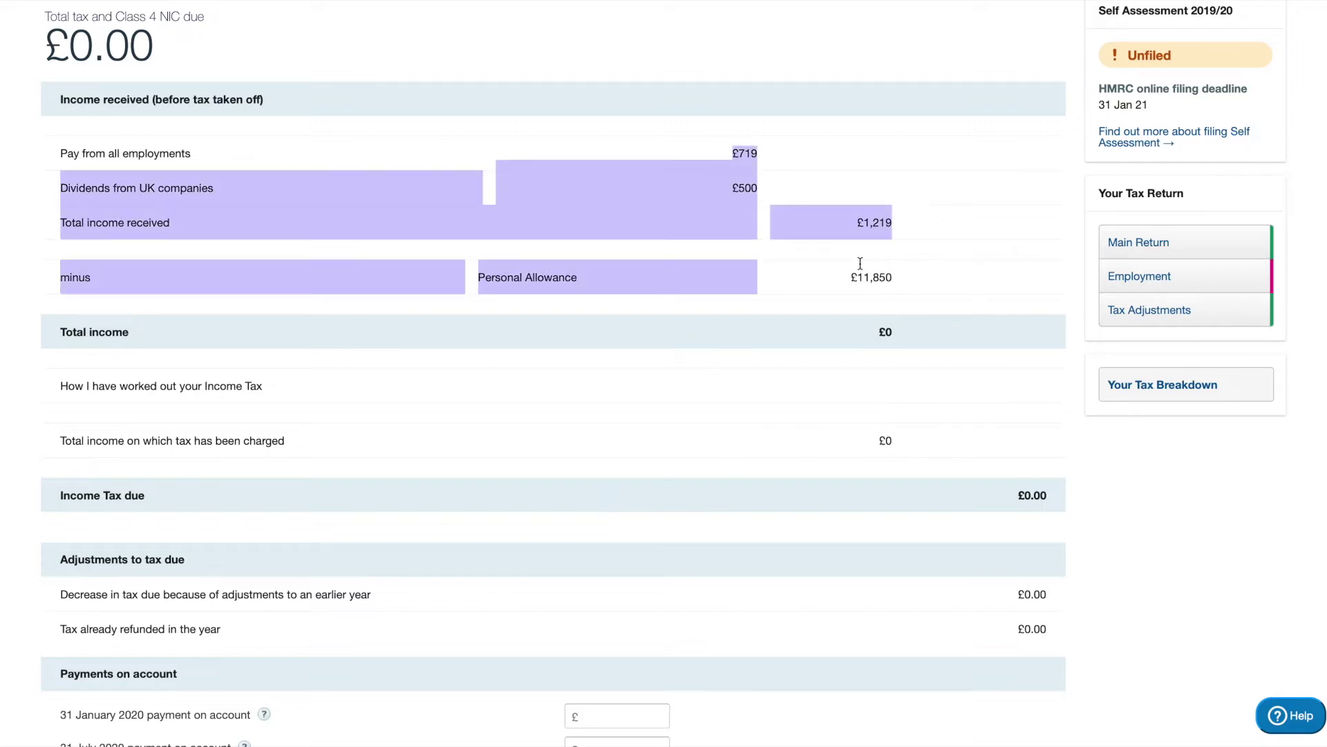
{"action": "left_click", "coordinate": [860, 263]}
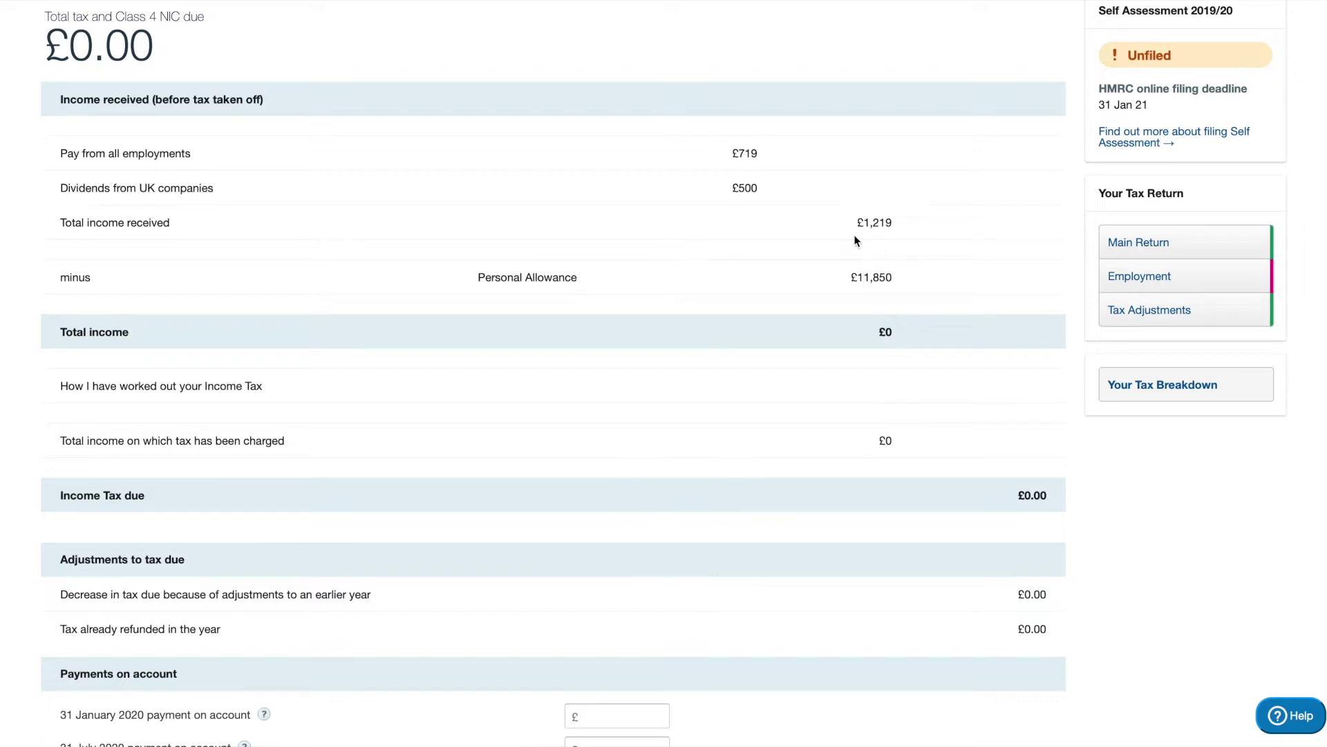
{"action": "scroll", "coordinate": [855, 239], "scroll_direction": "down", "scroll_amount": 1}
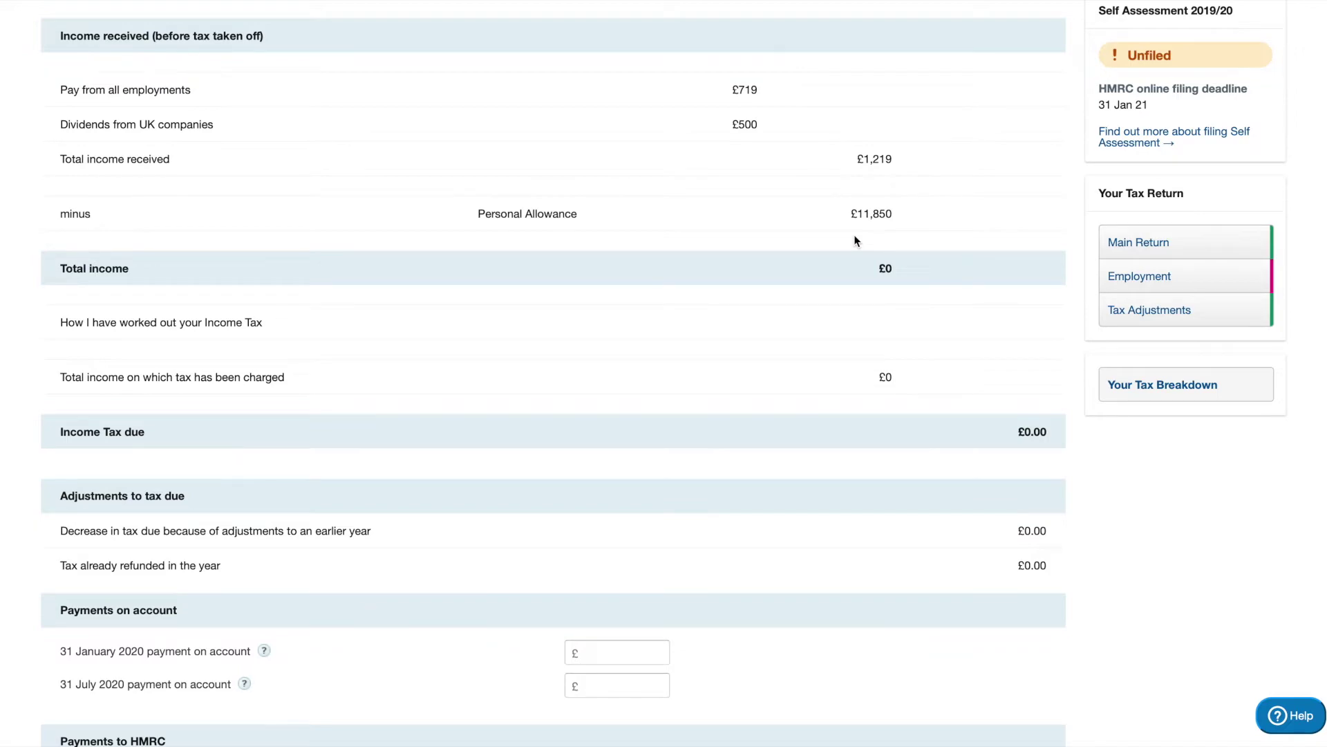
{"action": "scroll", "coordinate": [858, 239], "scroll_direction": "up", "scroll_amount": 1}
{"action": "scroll", "coordinate": [862, 237], "scroll_direction": "down", "scroll_amount": 4}
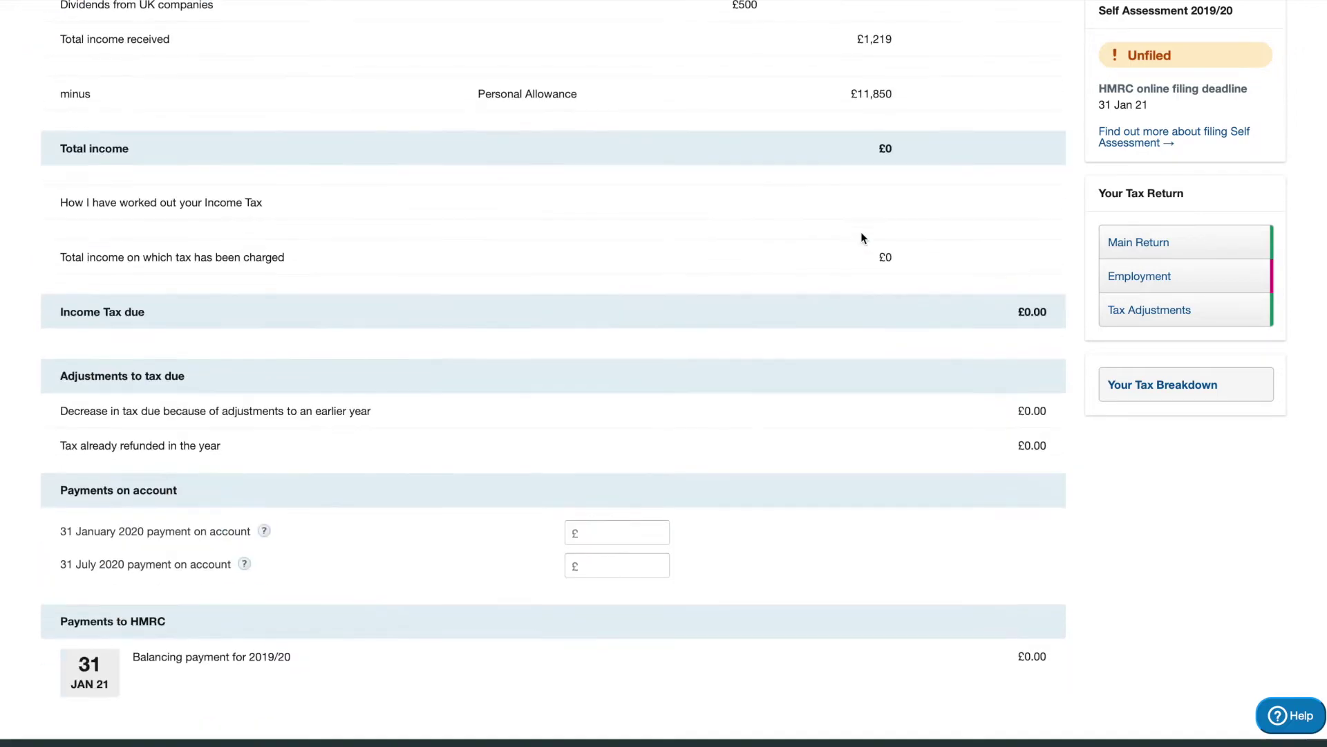
{"action": "scroll", "coordinate": [862, 237], "scroll_direction": "up", "scroll_amount": 4}
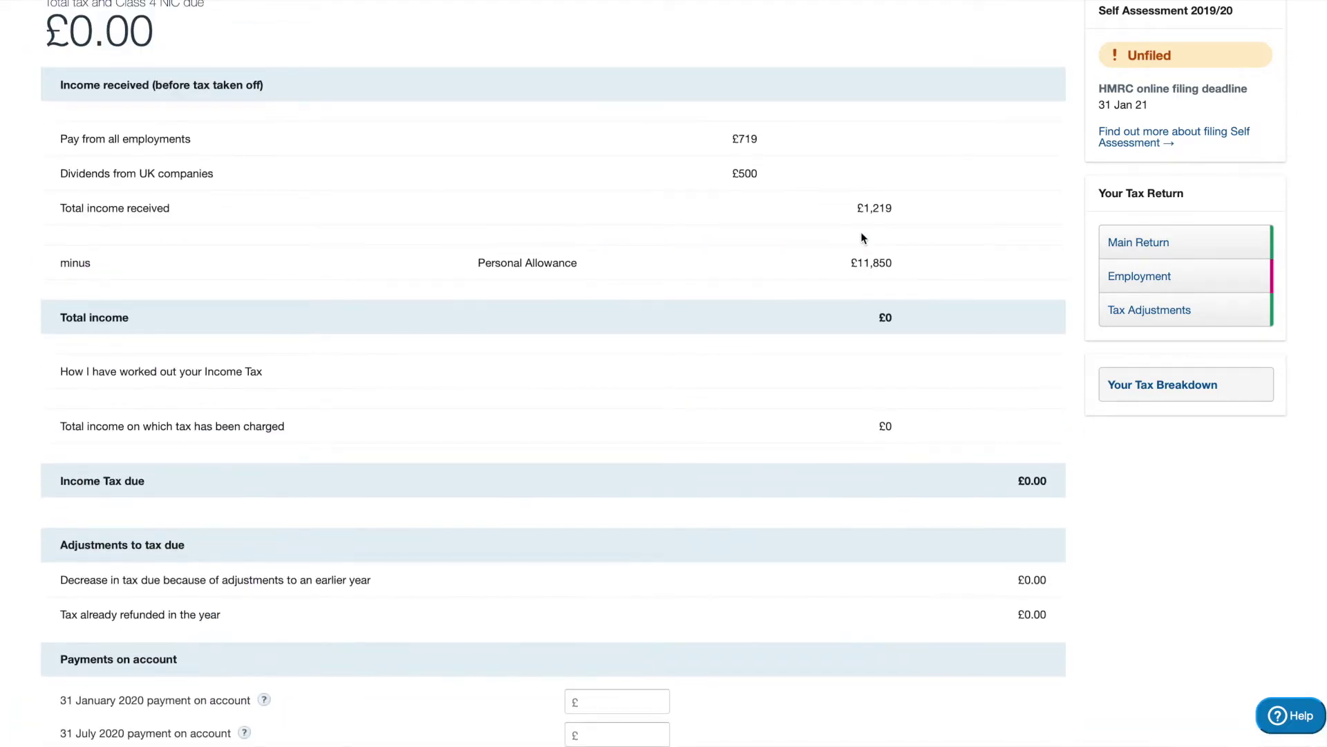
{"action": "scroll", "coordinate": [861, 237], "scroll_direction": "up", "scroll_amount": 3}
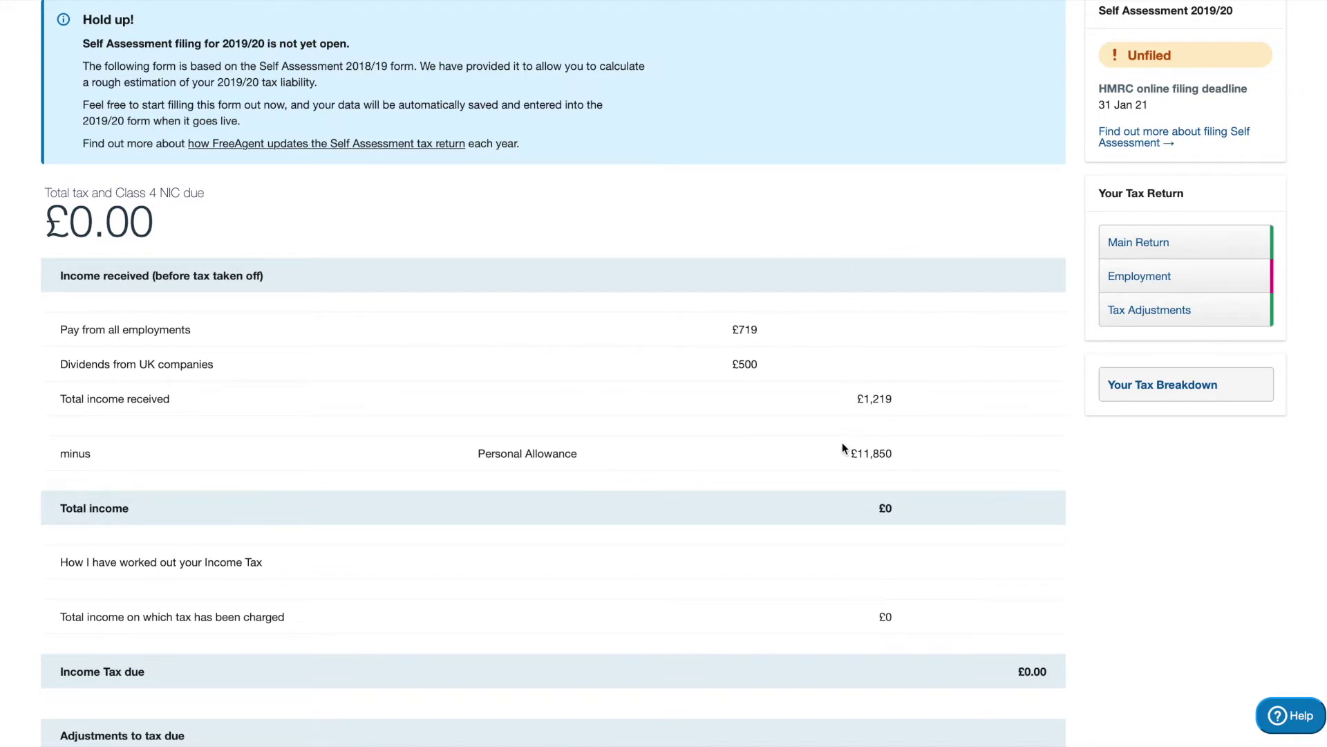
Highlight the £11,850 Personal Allowance that reduces taxable income to £0
{"action": "left_click_drag", "start_coordinate": [843, 446], "coordinate": [900, 451]}
{"action": "left_click", "coordinate": [900, 450]}
{"action": "left_click_drag", "start_coordinate": [853, 449], "coordinate": [892, 449]}
{"action": "scroll", "coordinate": [892, 449], "scroll_direction": "down", "scroll_amount": 1}
{"action": "scroll", "coordinate": [622, 276], "scroll_direction": "up", "scroll_amount": 5}
{"action": "mouse_move", "coordinate": [459, 39]}
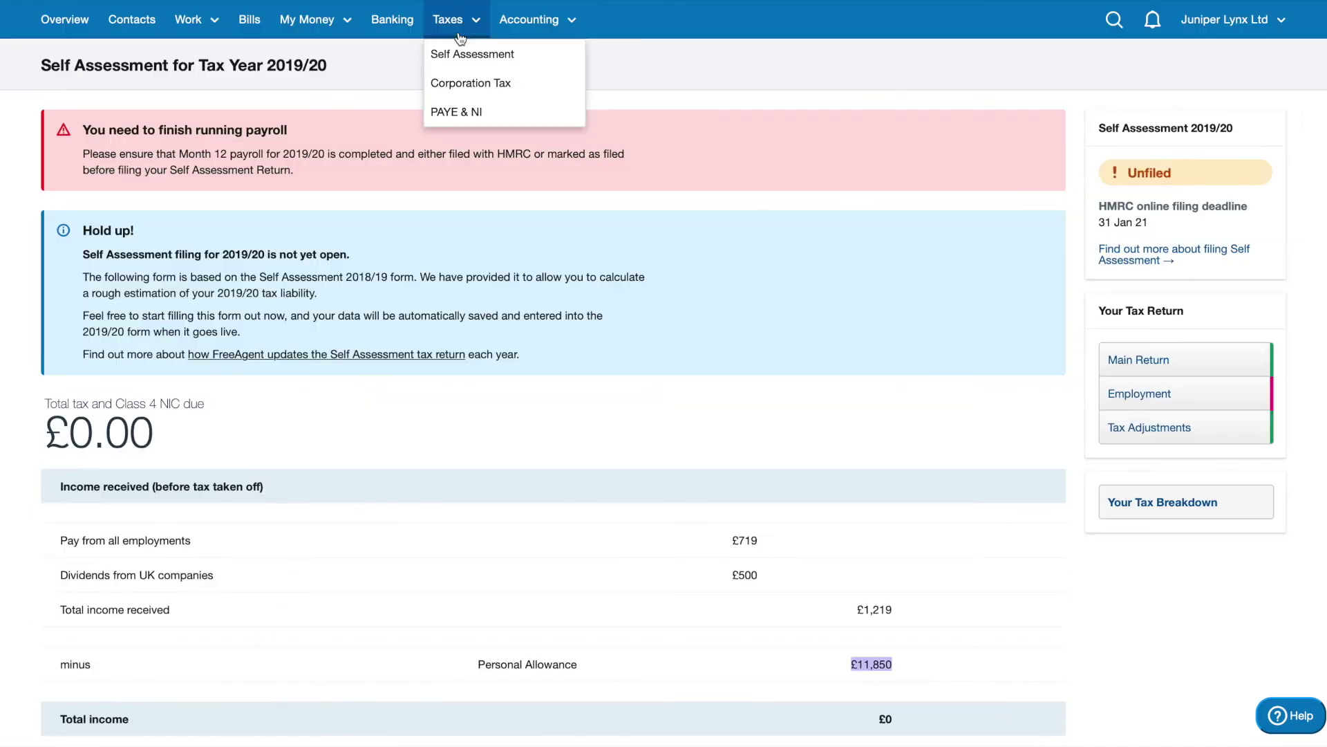
Open Corporation Tax and review the £203.98 and £17.28 tax due amounts
{"action": "left_click", "coordinate": [462, 83]}
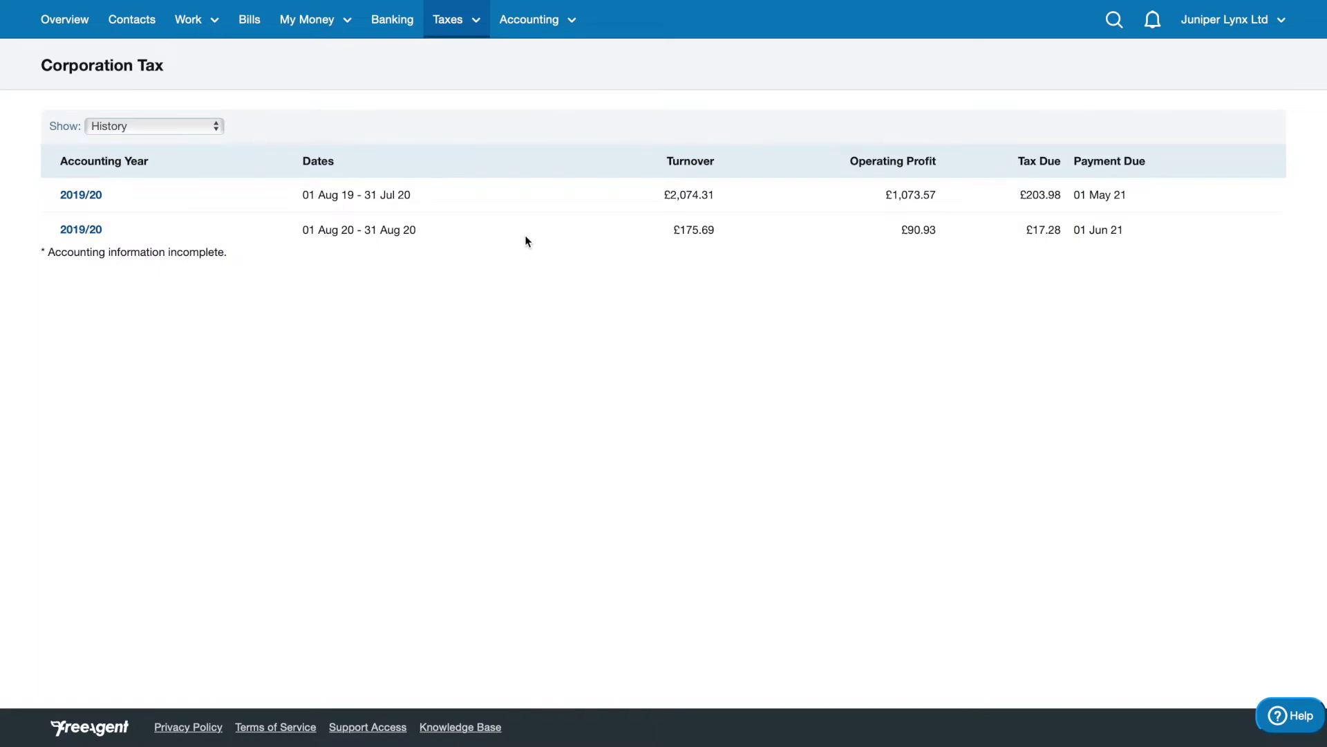
{"action": "left_click_drag", "start_coordinate": [302, 194], "coordinate": [467, 231]}
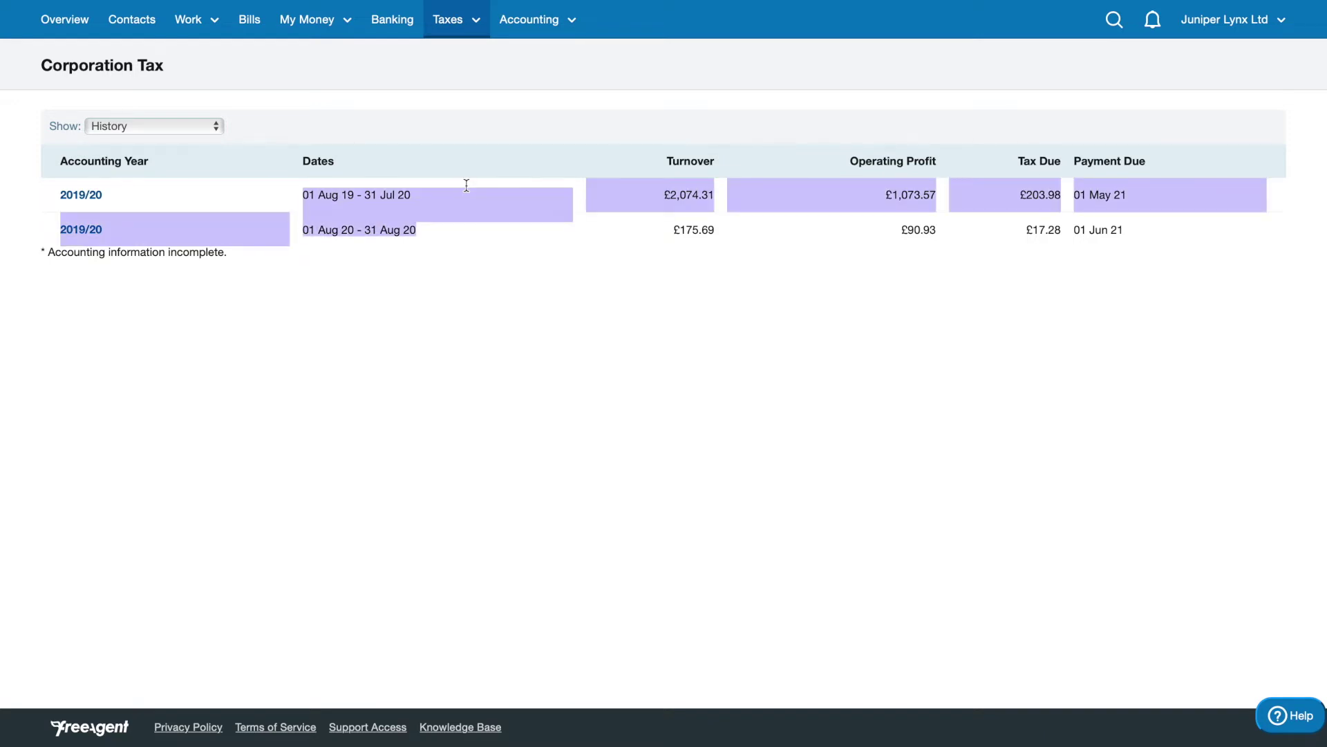
{"action": "left_click", "coordinate": [454, 231]}
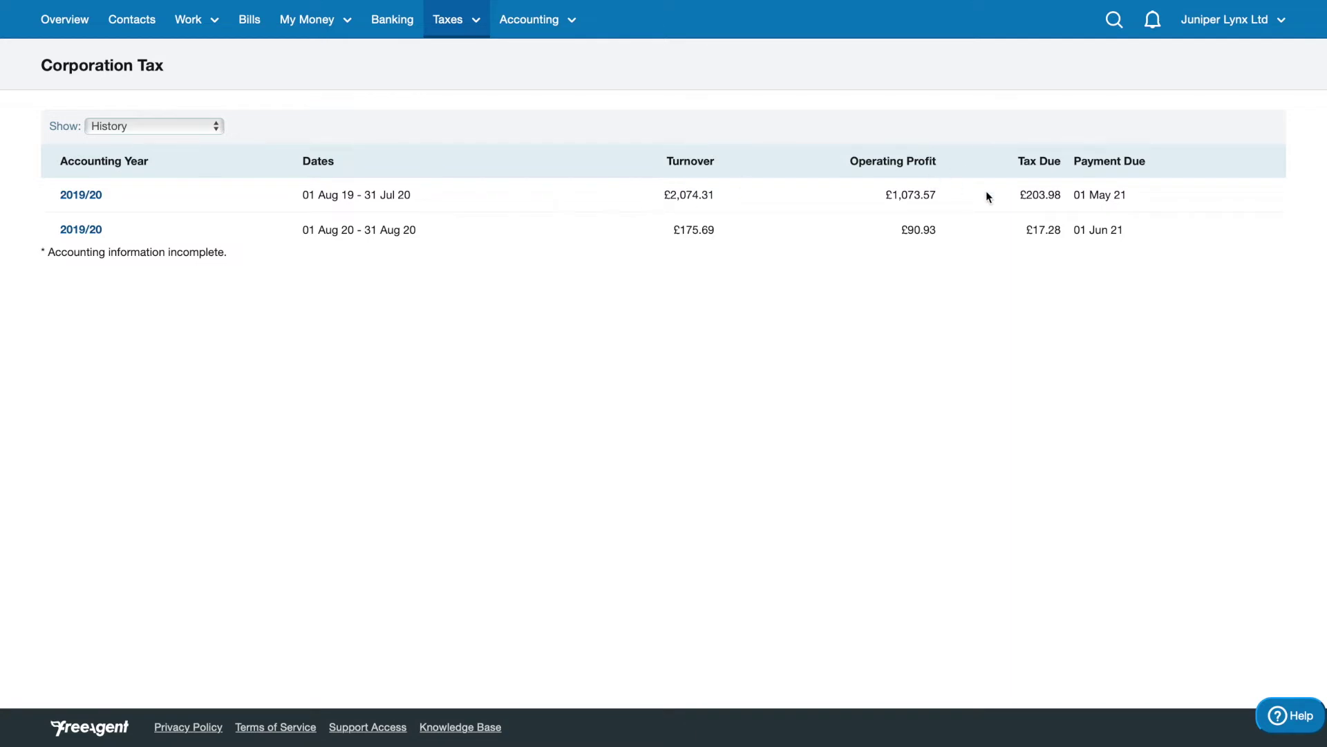
{"action": "left_click_drag", "start_coordinate": [1020, 194], "coordinate": [1062, 238]}
{"action": "left_click", "coordinate": [1059, 218]}
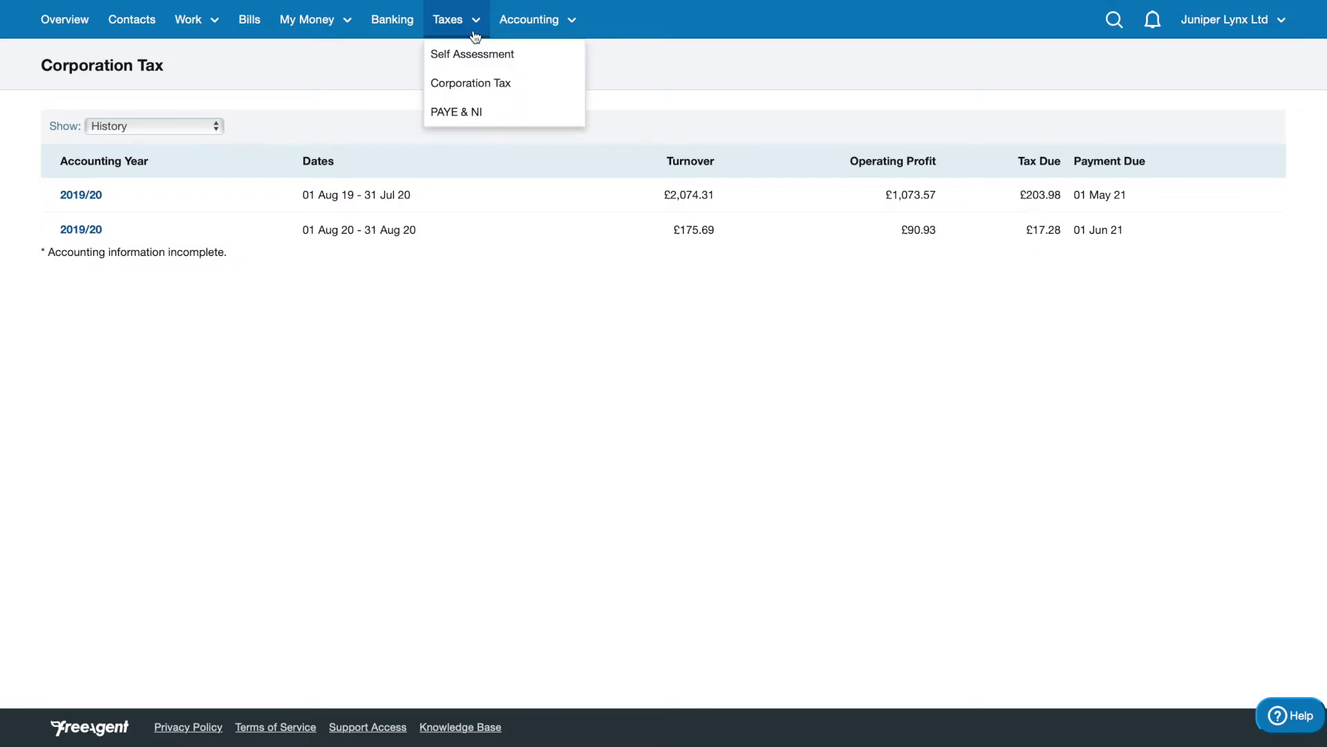
Open PAYE & NI and confirm the Aug 19 payslip shows 0.00 owed
{"action": "left_click", "coordinate": [491, 115]}
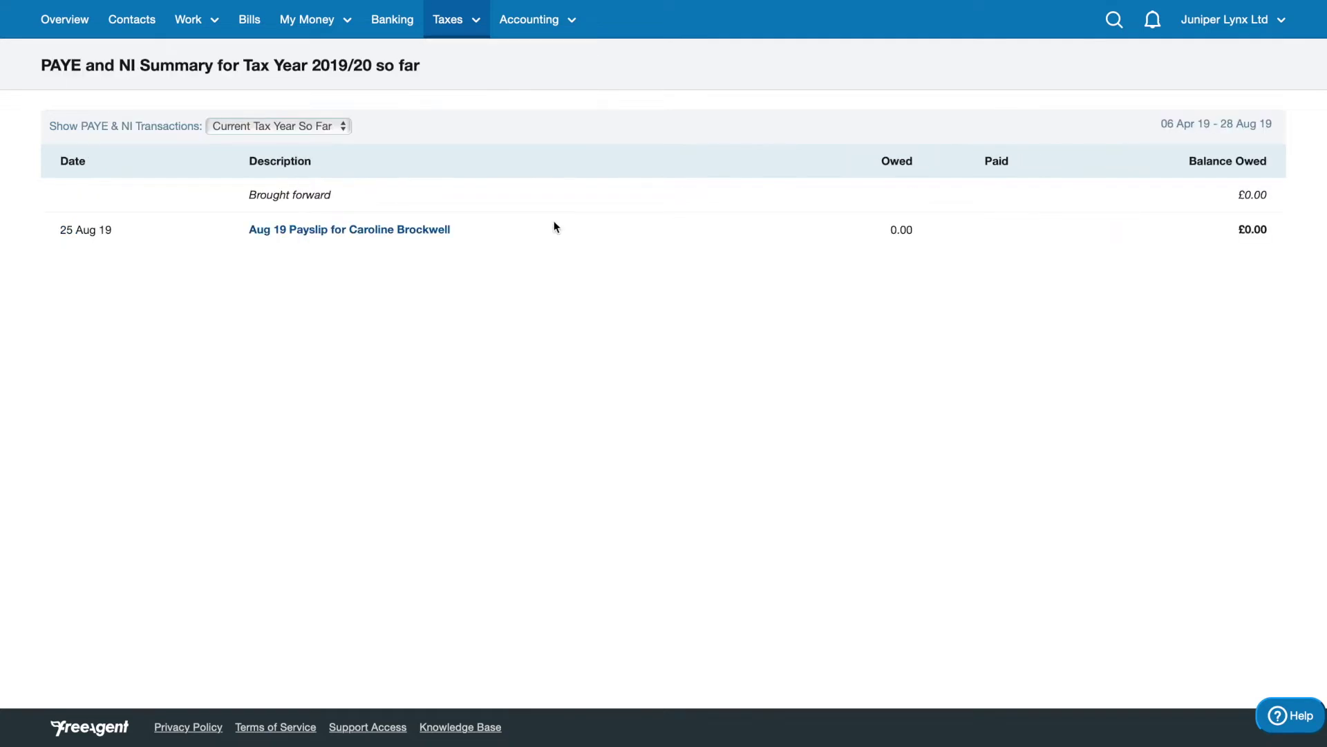
{"action": "left_click_drag", "start_coordinate": [438, 195], "coordinate": [509, 225]}
{"action": "left_click", "coordinate": [510, 225]}
{"action": "left_click_drag", "start_coordinate": [890, 231], "coordinate": [928, 226]}
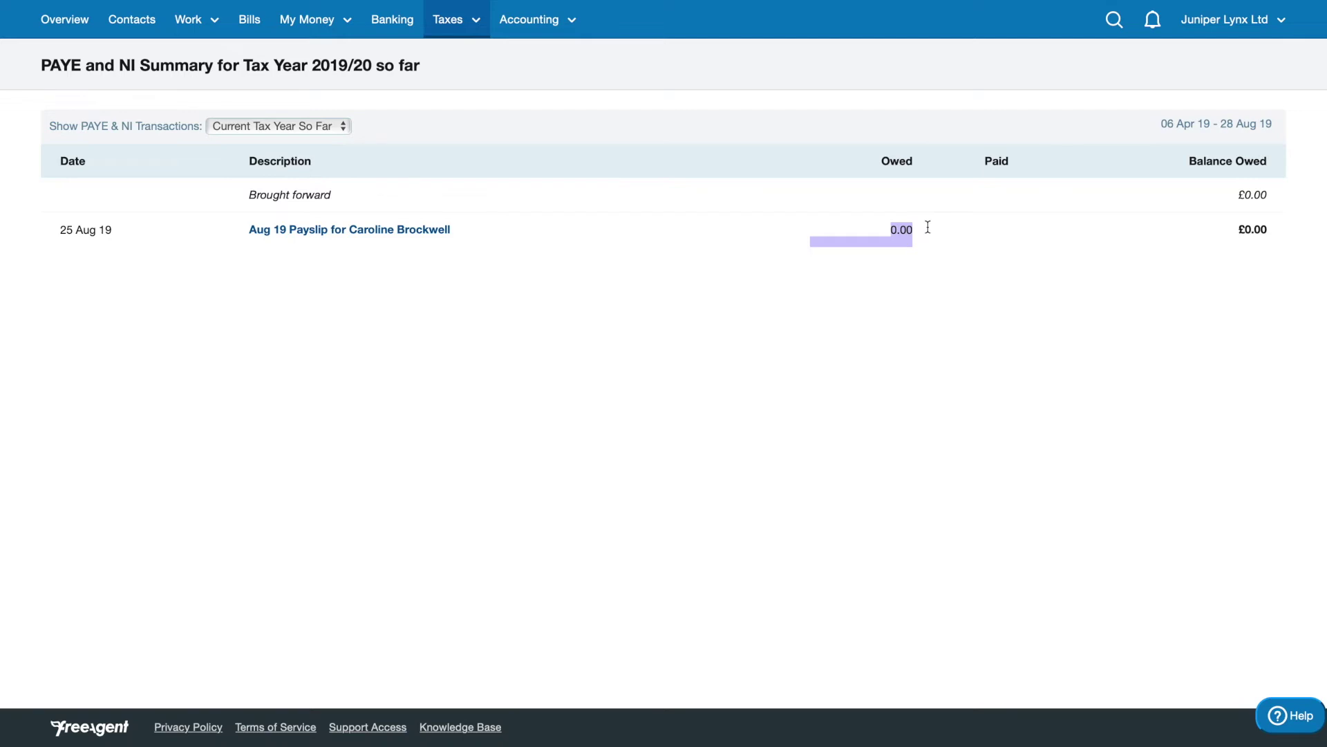
{"action": "left_click", "coordinate": [939, 247]}
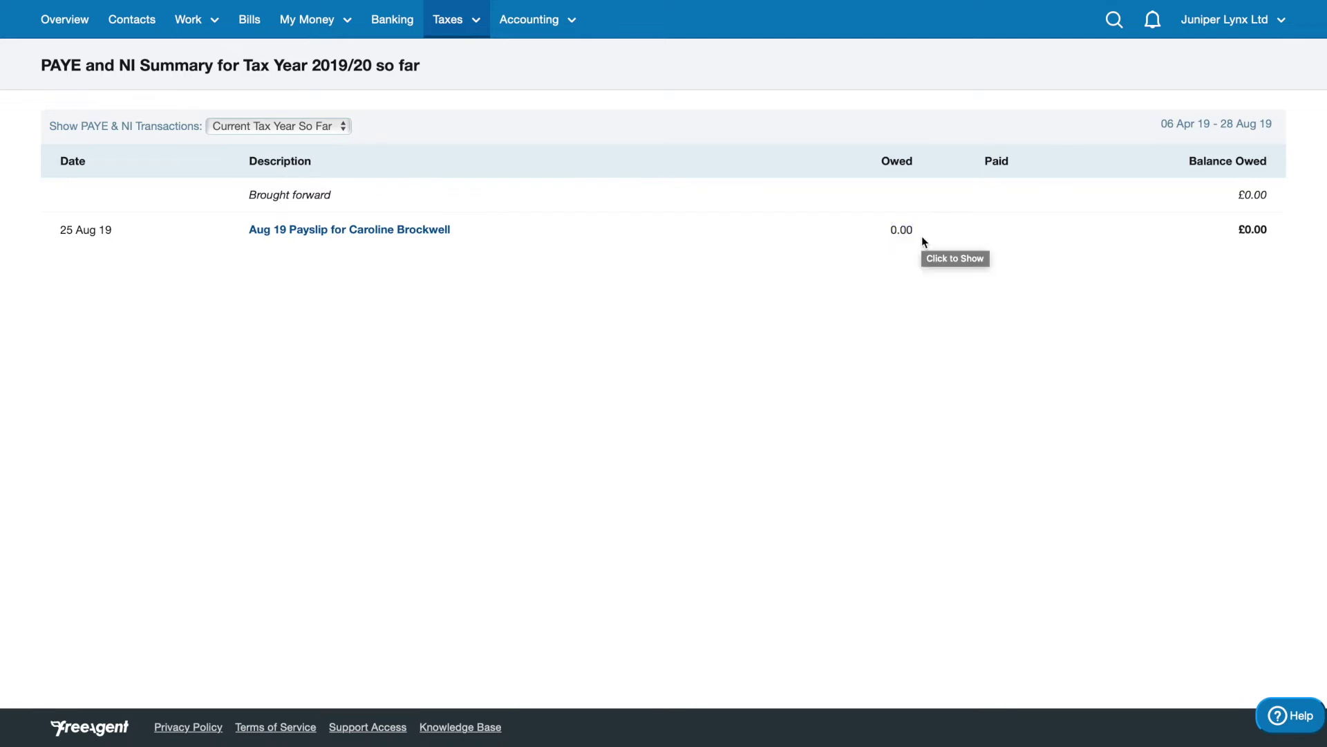
{"action": "left_click_drag", "start_coordinate": [922, 237], "coordinate": [863, 230]}
{"action": "left_click", "coordinate": [863, 230]}
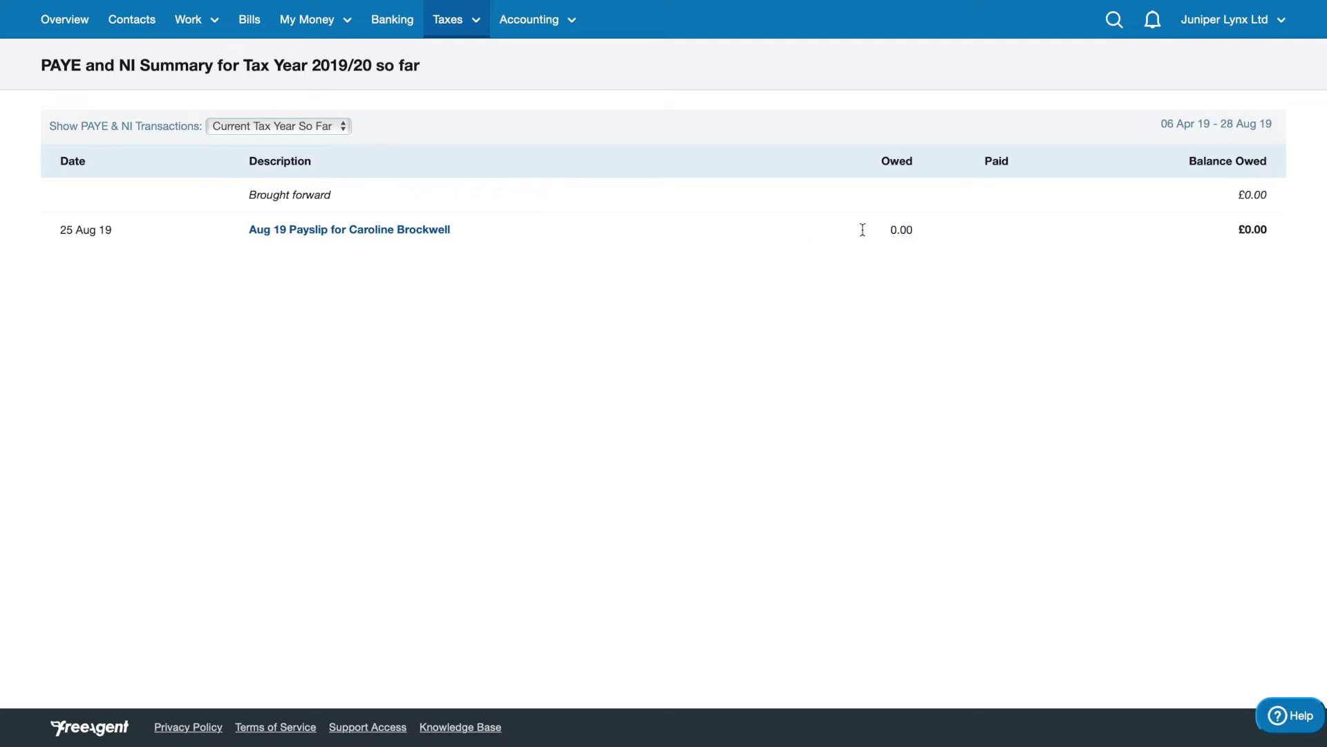
{"action": "left_click", "coordinate": [471, 22]}
{"action": "left_click", "coordinate": [462, 29]}
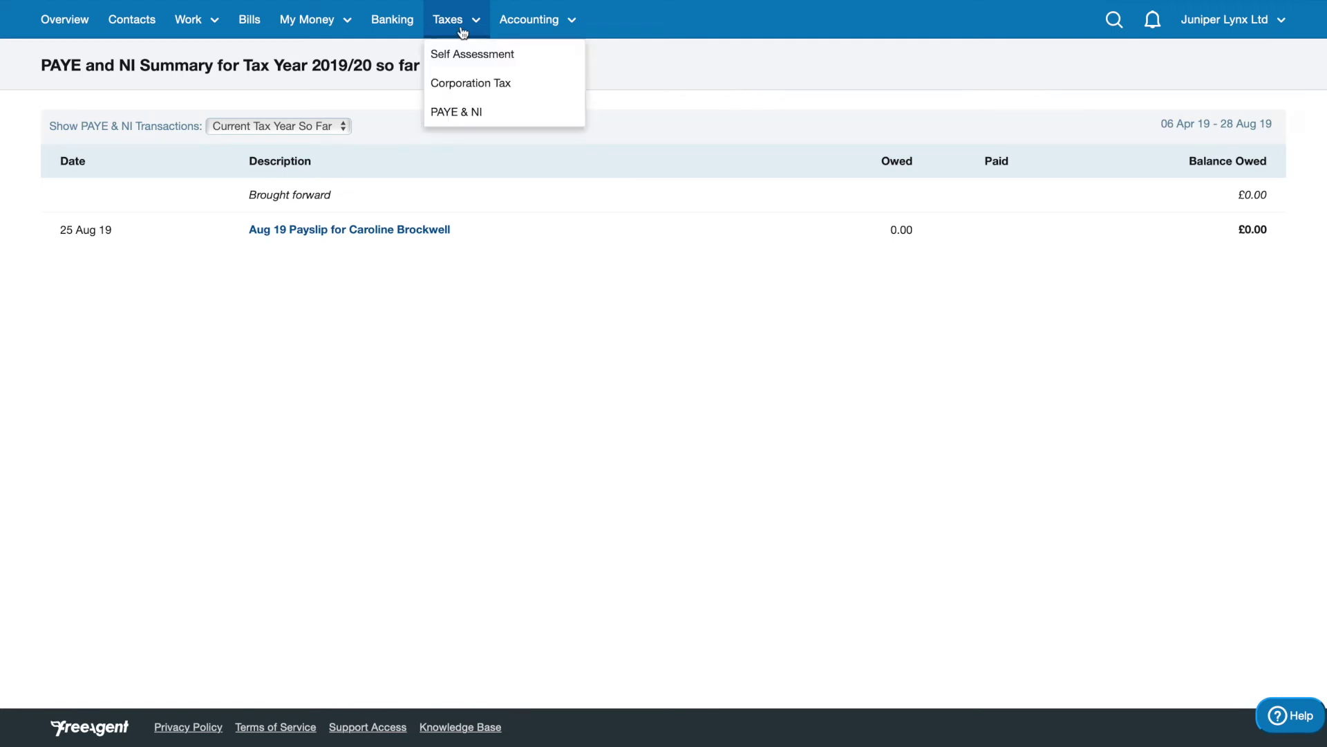
{"action": "left_click", "coordinate": [464, 97]}
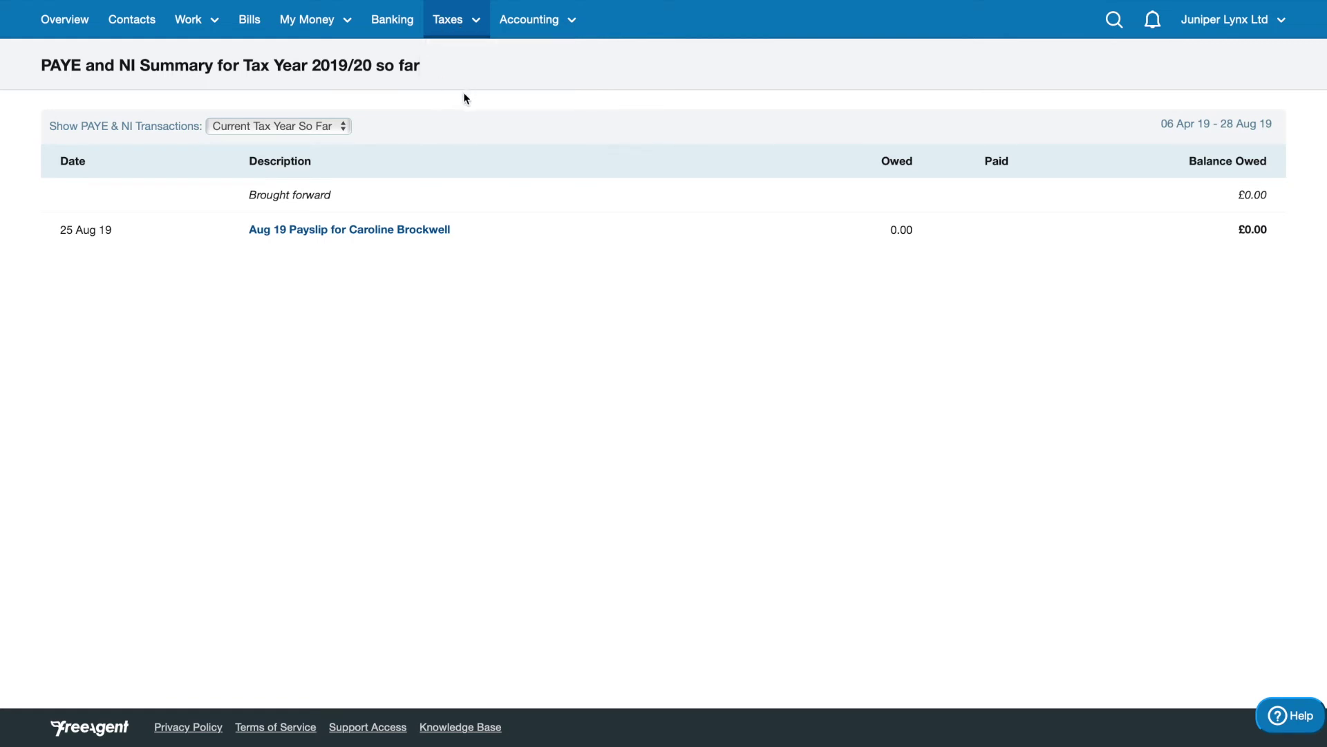
Open Overview and scroll through its cashflow, banking and profit and loss panels
{"action": "left_click", "coordinate": [79, 40]}
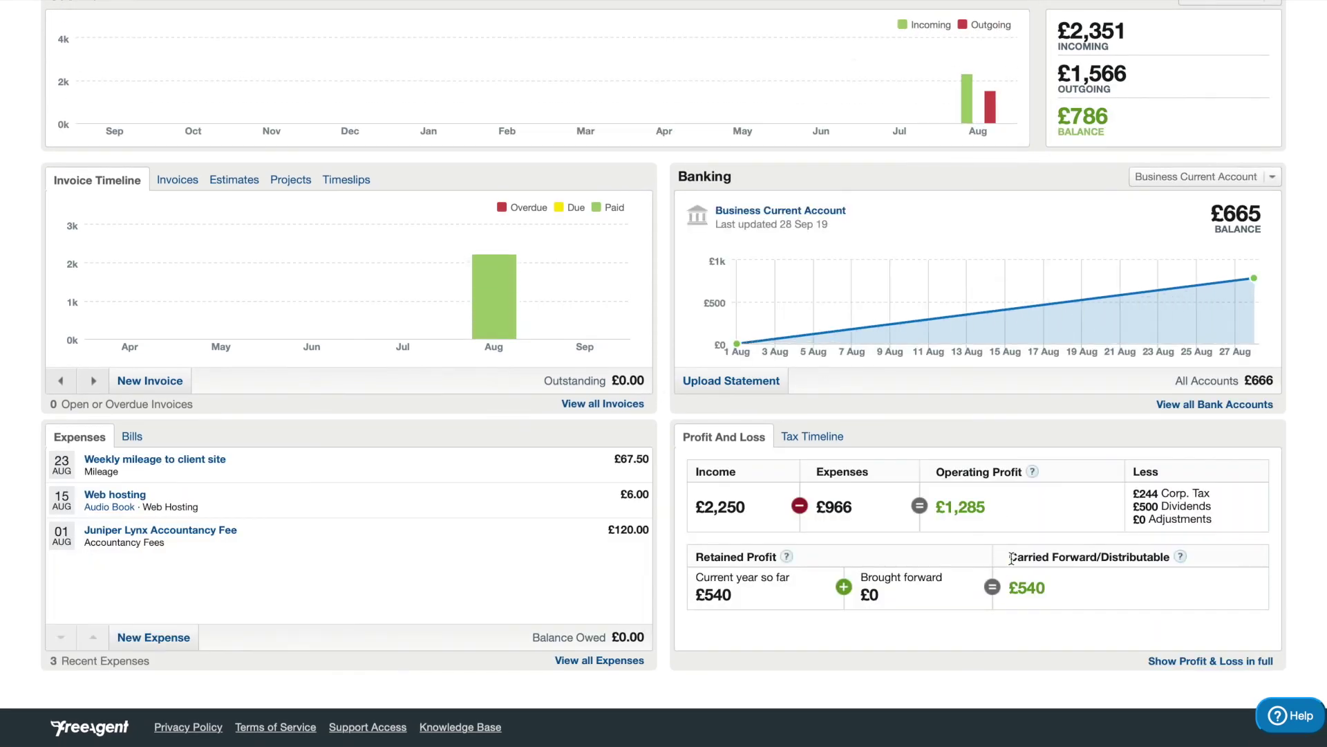
{"action": "left_click_drag", "start_coordinate": [1008, 557], "coordinate": [1212, 557]}
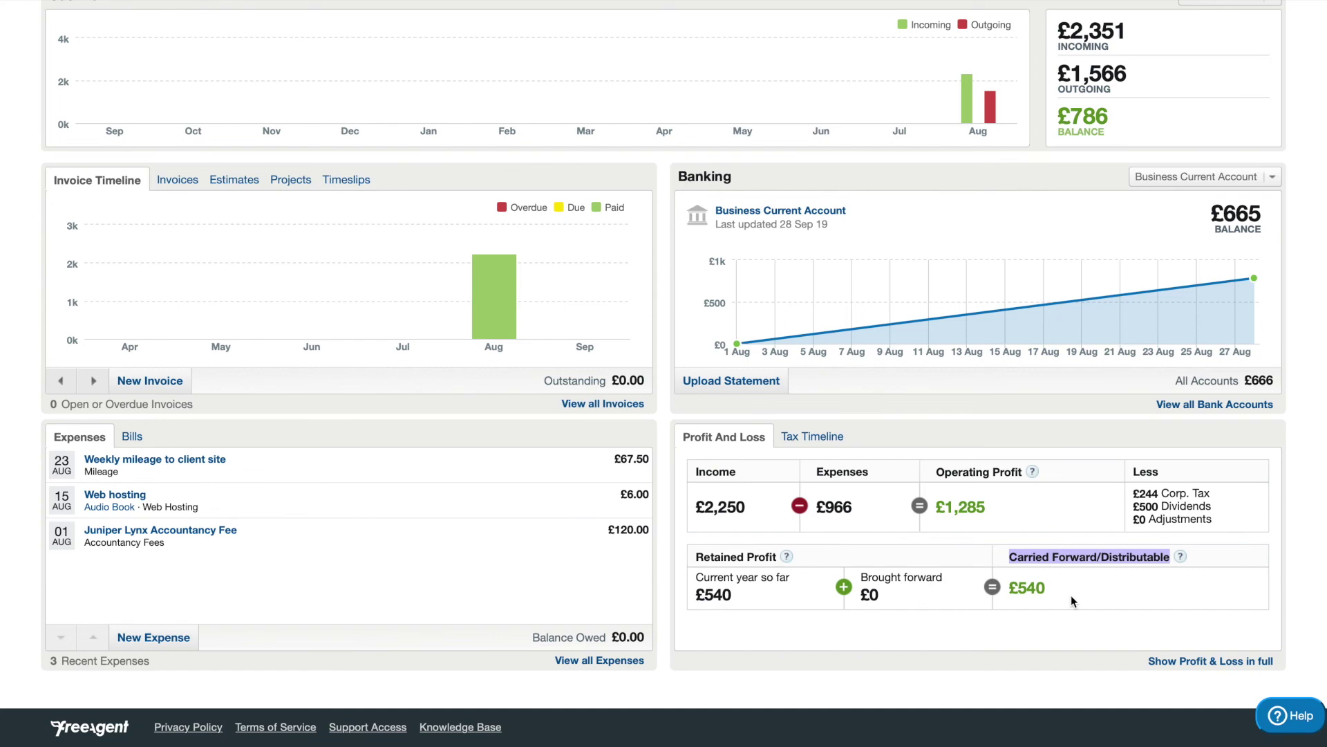
{"action": "scroll", "coordinate": [1072, 596], "scroll_direction": "up", "scroll_amount": 3}
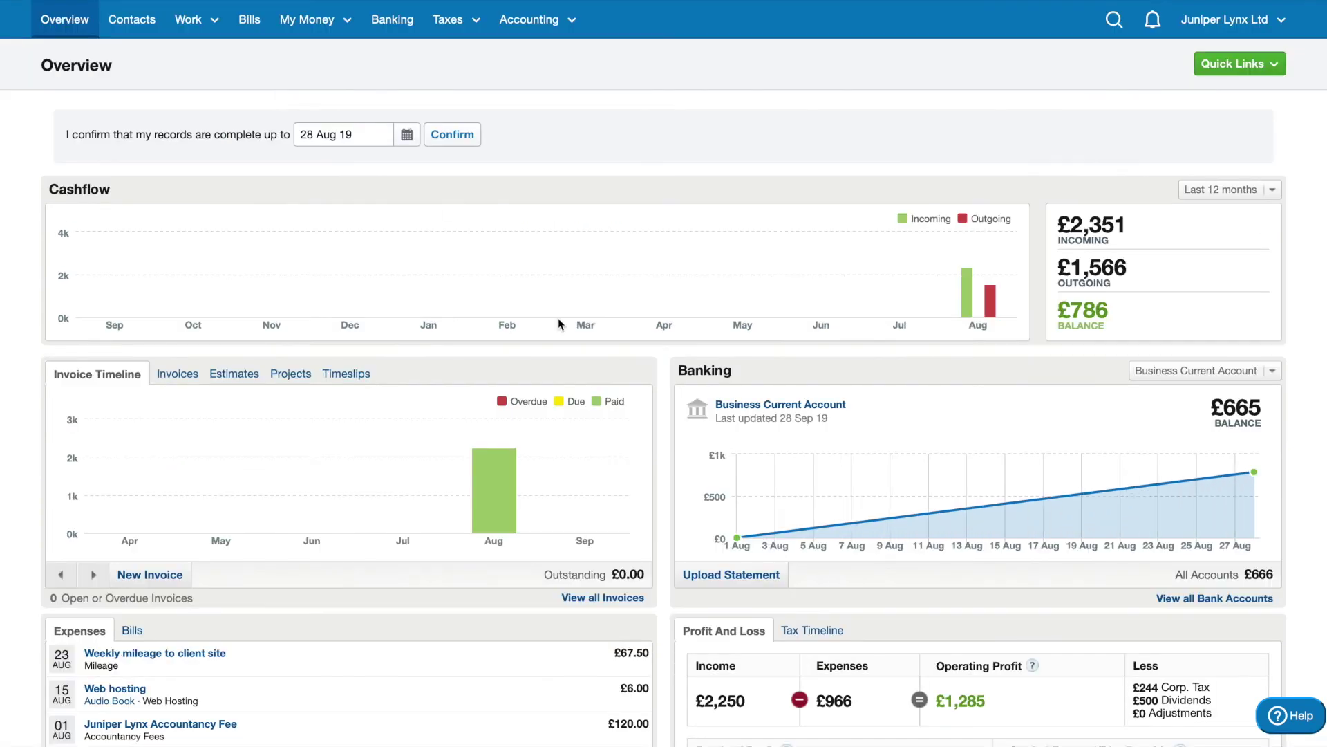
{"action": "scroll", "coordinate": [558, 318], "scroll_direction": "down", "scroll_amount": 3}
{"action": "scroll", "coordinate": [558, 318], "scroll_direction": "up", "scroll_amount": 2}
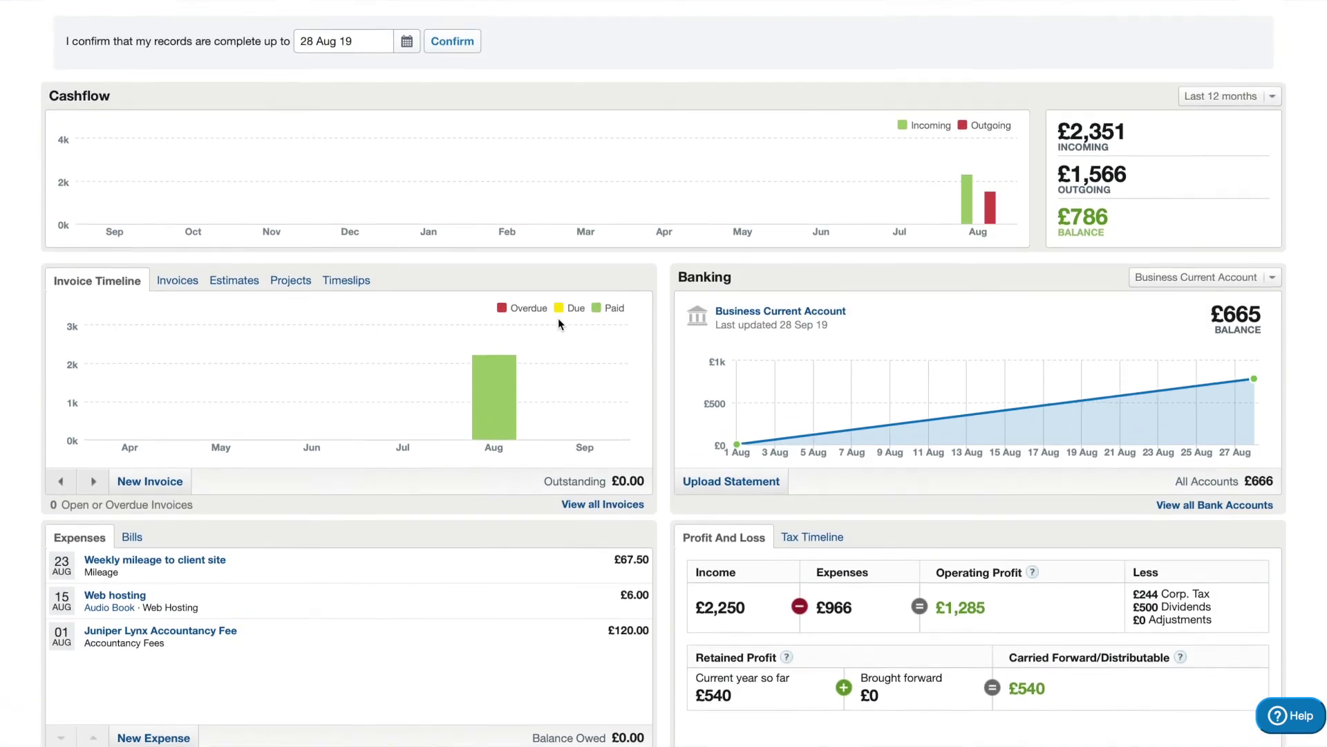
{"action": "scroll", "coordinate": [558, 321], "scroll_direction": "up", "scroll_amount": 2}
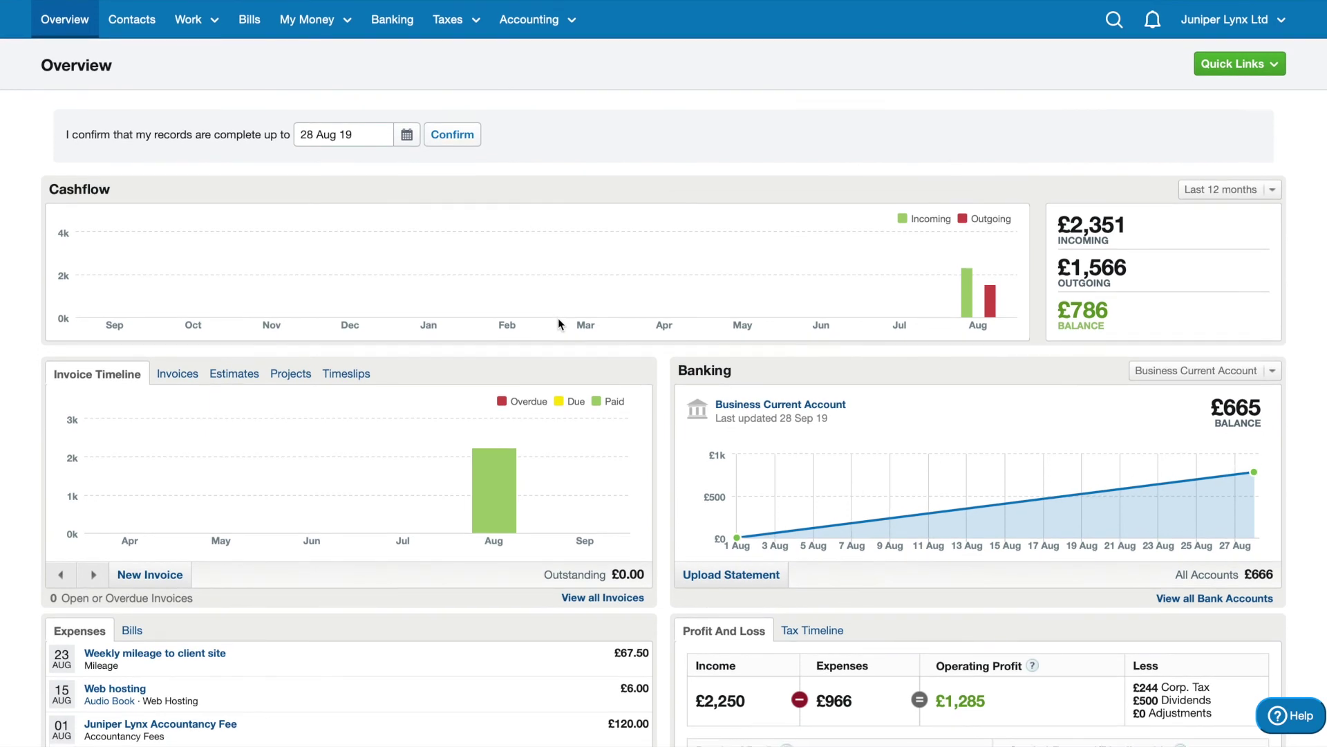